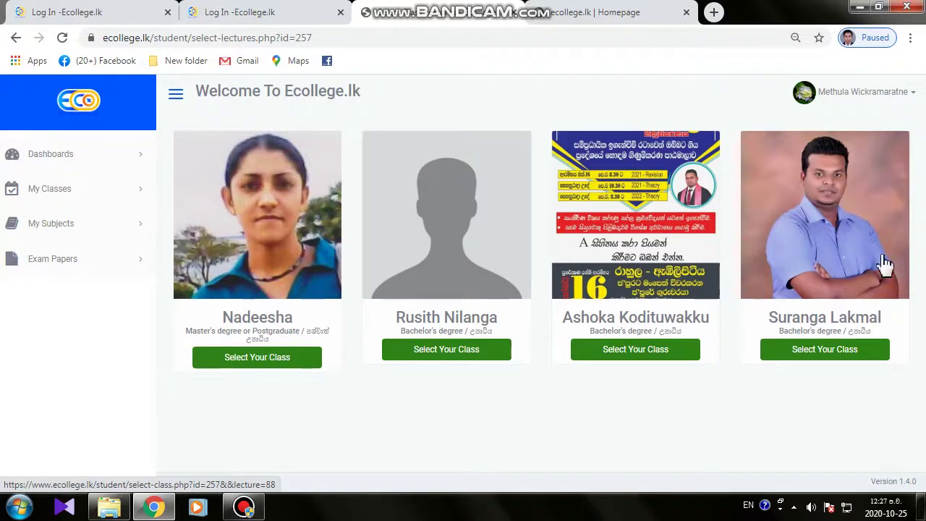
# Step: Switch to the ecollege.lk homepage and open the student login page
pyautogui.click(591, 20)
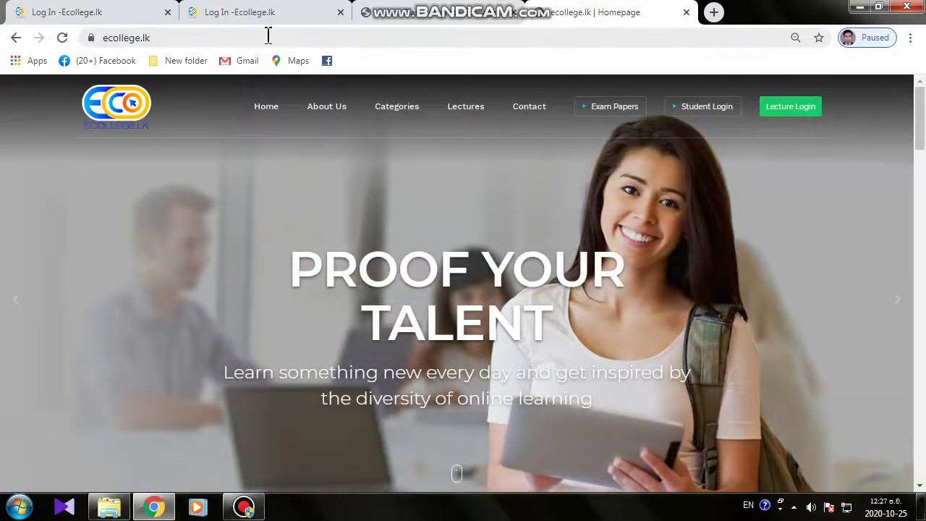
pyautogui.click(267, 36)
pyautogui.write('www')
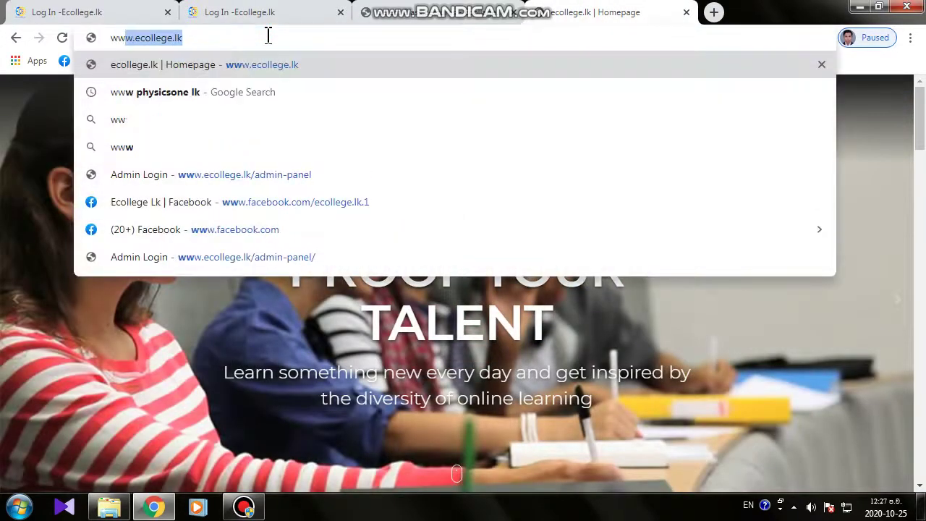
pyautogui.press('Escape')
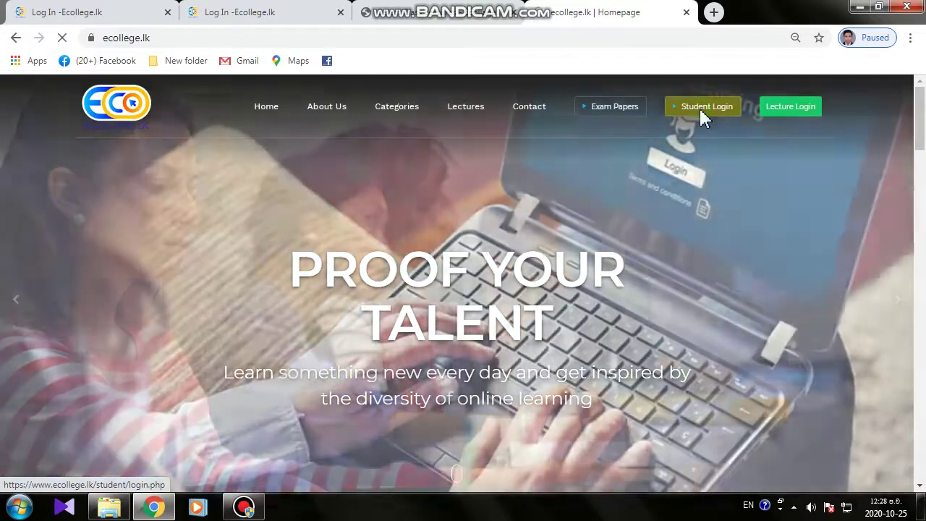
pyautogui.click(702, 112)
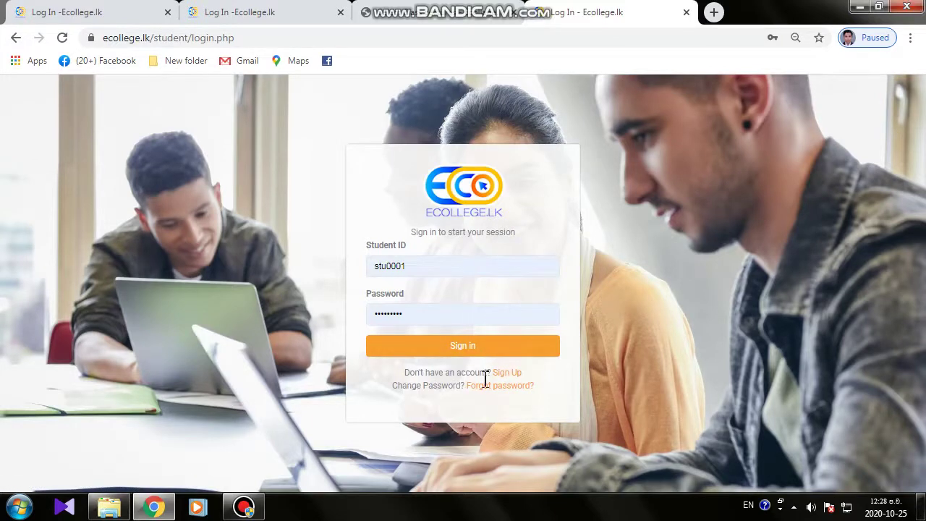
# Step: Examine the fields of the student registration form and return to the student login page
pyautogui.click(507, 374)
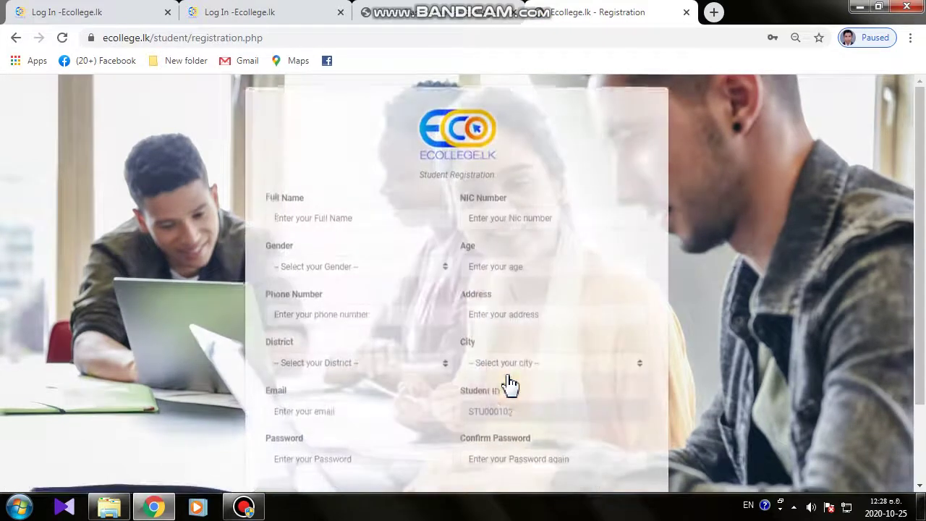
pyautogui.scroll(-2, 364, 314)
pyautogui.scroll(2, 492, 352)
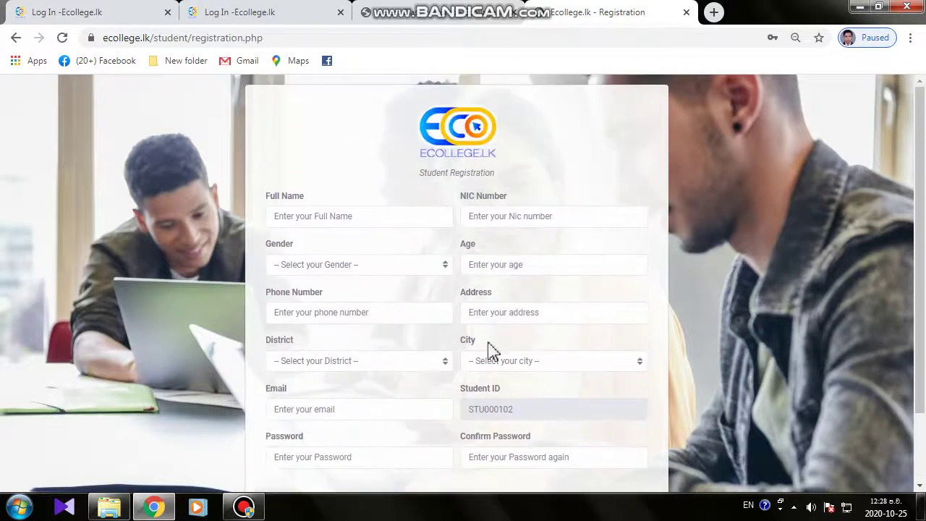
pyautogui.scroll(-2, 335, 322)
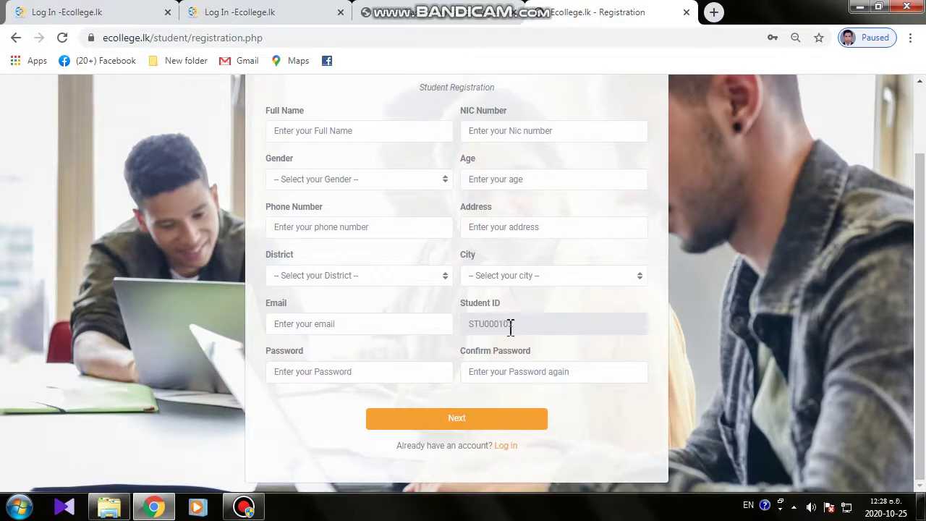
pyautogui.click(280, 225)
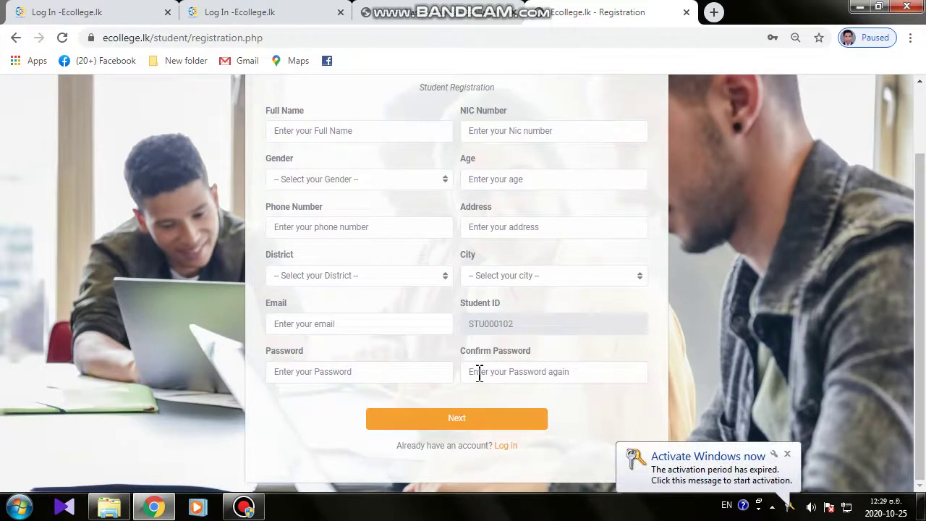
pyautogui.scroll(2, 395, 368)
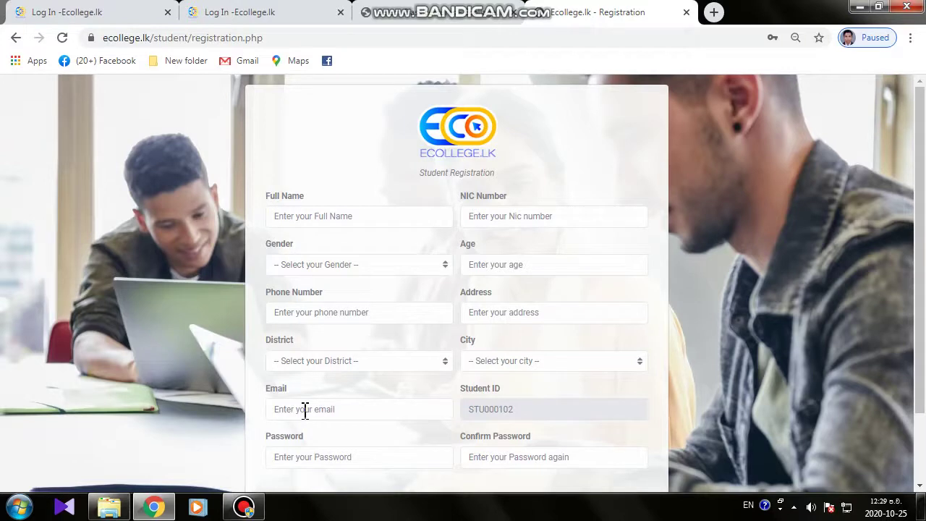
pyautogui.scroll(-3, 361, 423)
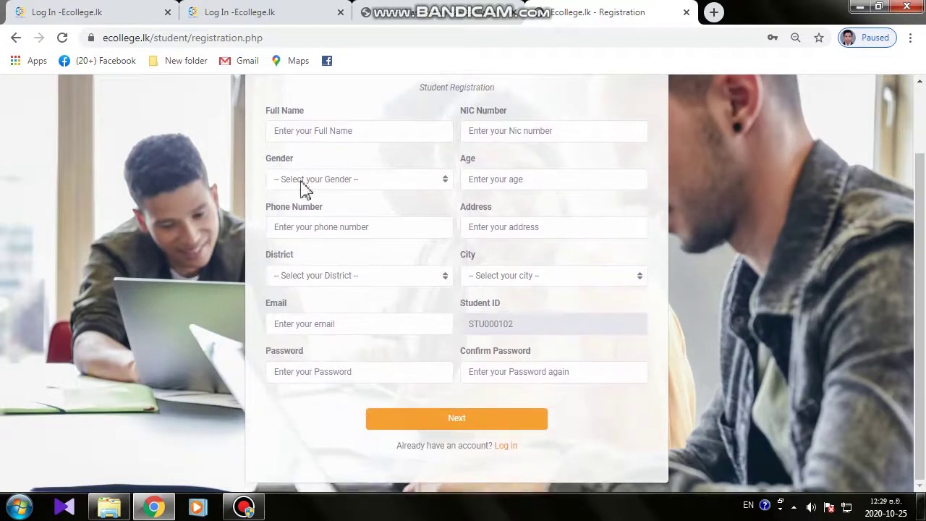
pyautogui.click(522, 427)
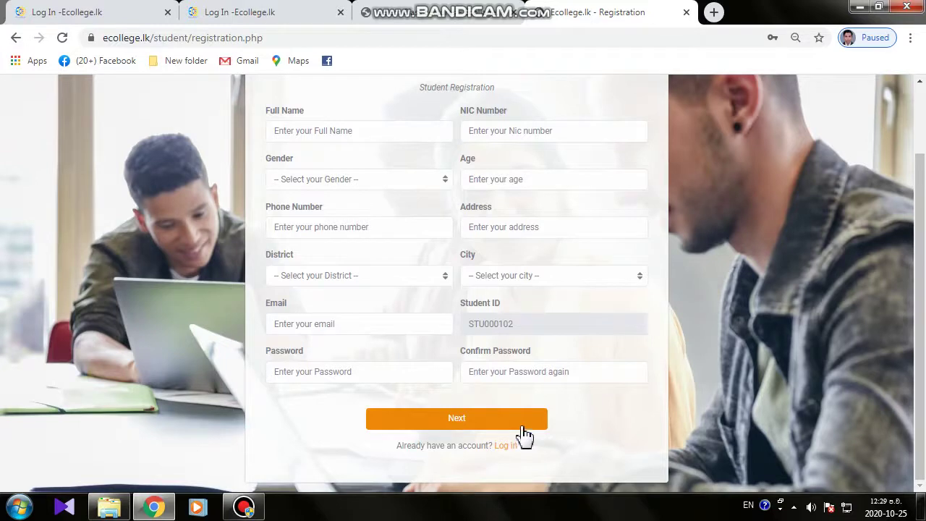
pyautogui.click(16, 39)
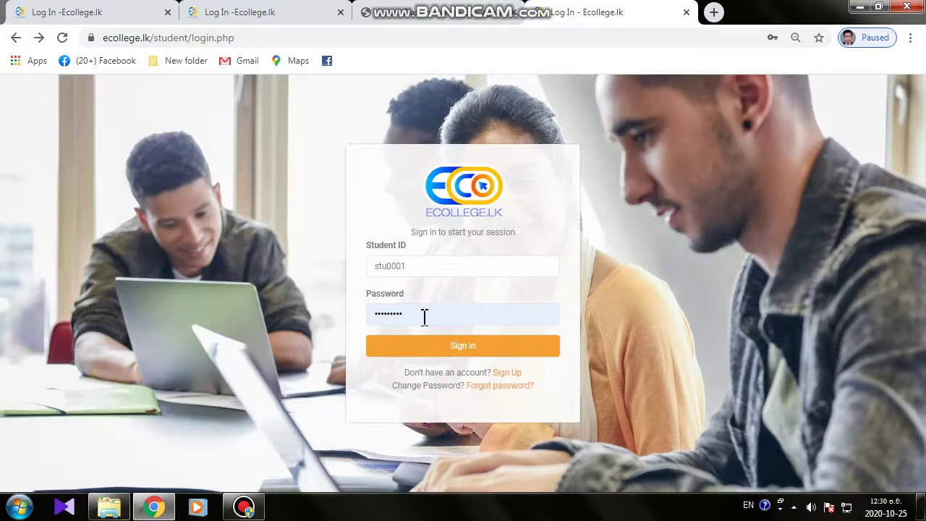
# Step: Sign in with the prefilled student credentials and open the My Subjects page
pyautogui.click(460, 347)
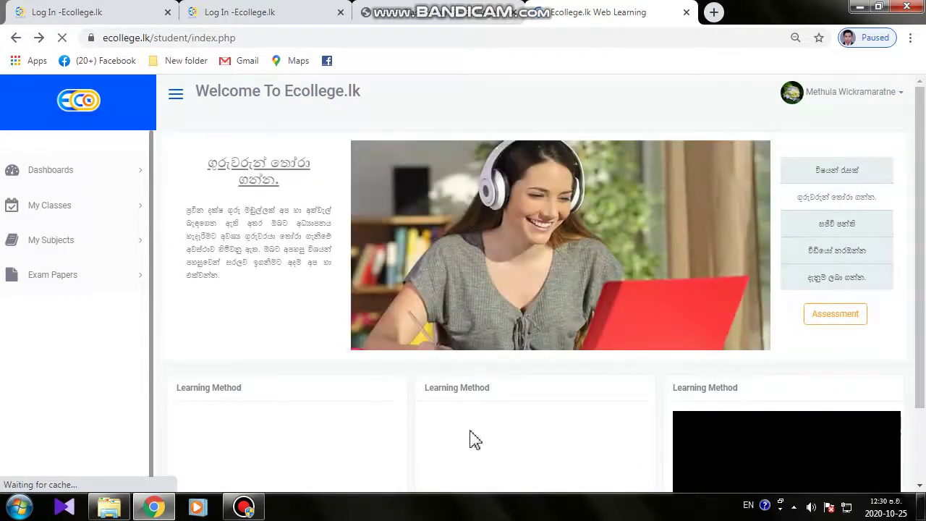
pyautogui.scroll(-2, 355, 415)
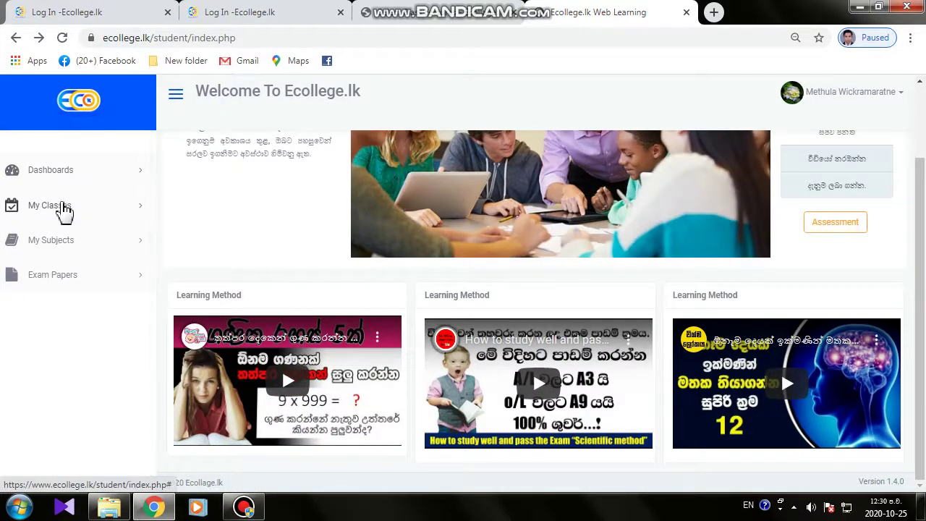
pyautogui.click(63, 211)
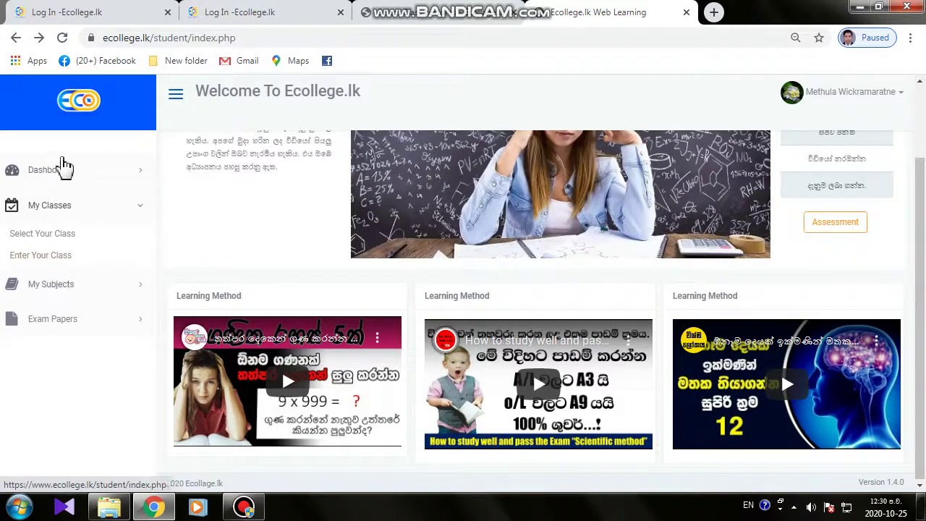
pyautogui.click(53, 287)
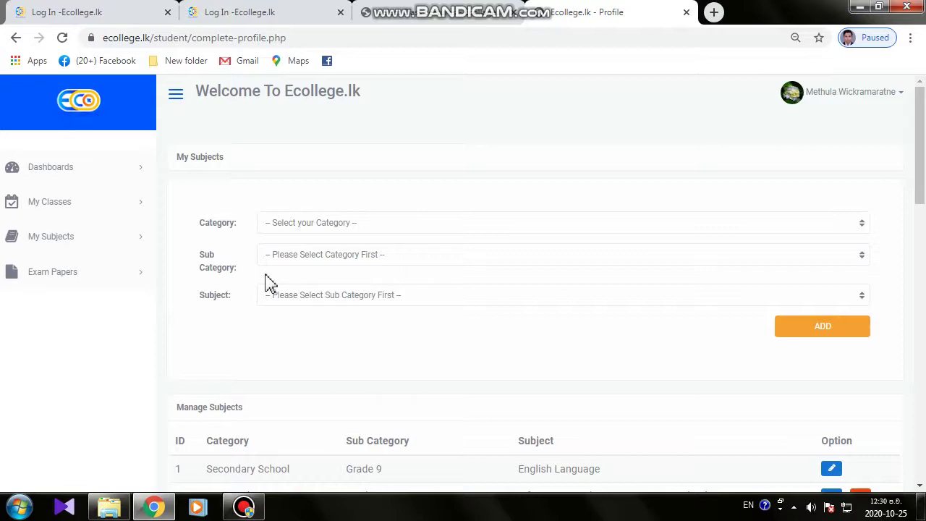
# Step: Add the subject Business & Accounting Studies with category O/L and sub category O/L, and check the end of the Manage Subjects list
pyautogui.scroll(-4, 364, 337)
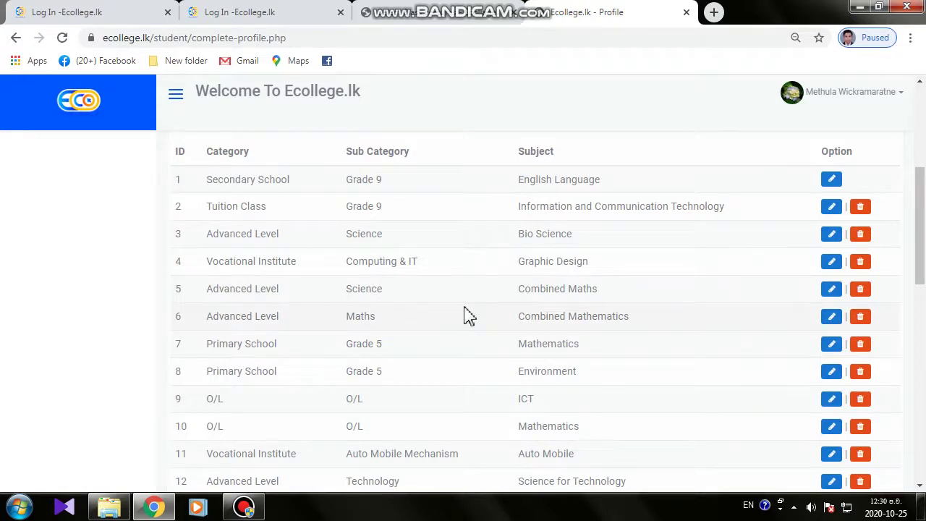
pyautogui.scroll(2, 481, 320)
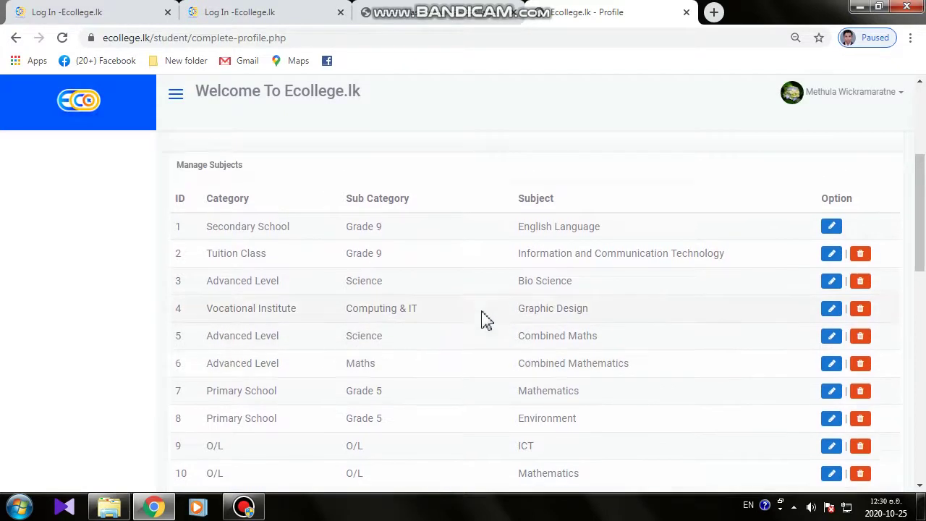
pyautogui.scroll(3, 352, 337)
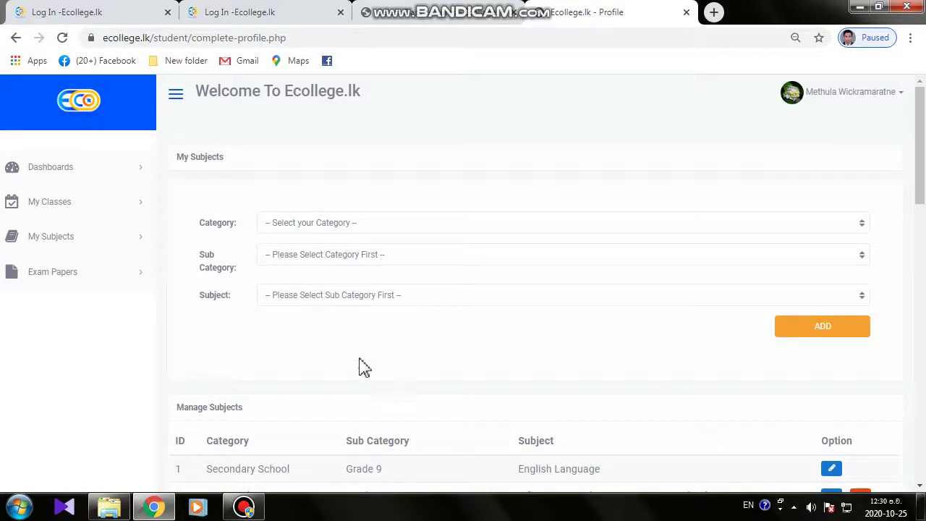
pyautogui.scroll(-3, 361, 368)
pyautogui.scroll(2, 463, 390)
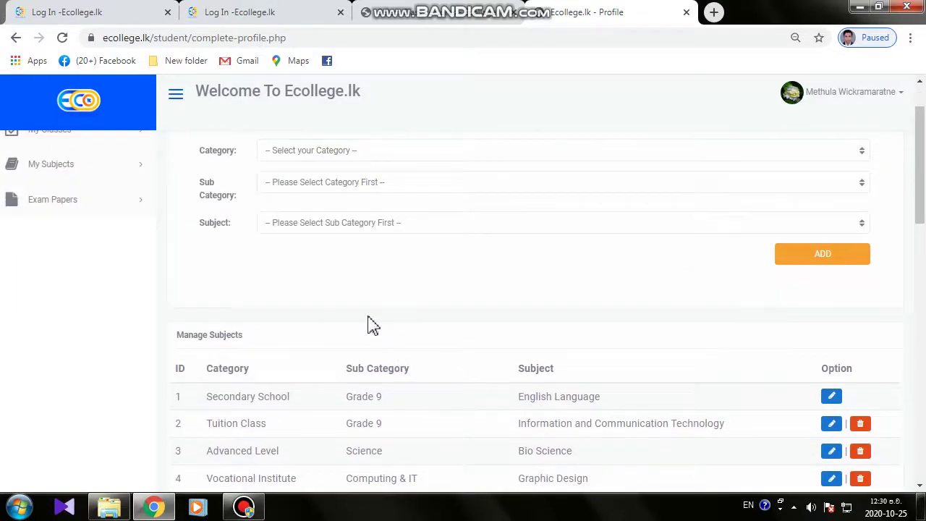
pyautogui.click(319, 153)
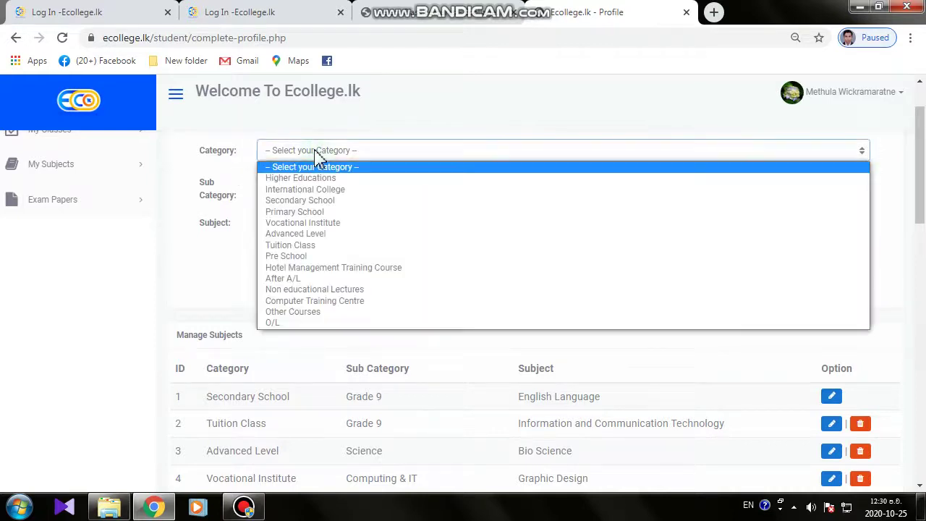
pyautogui.click(315, 324)
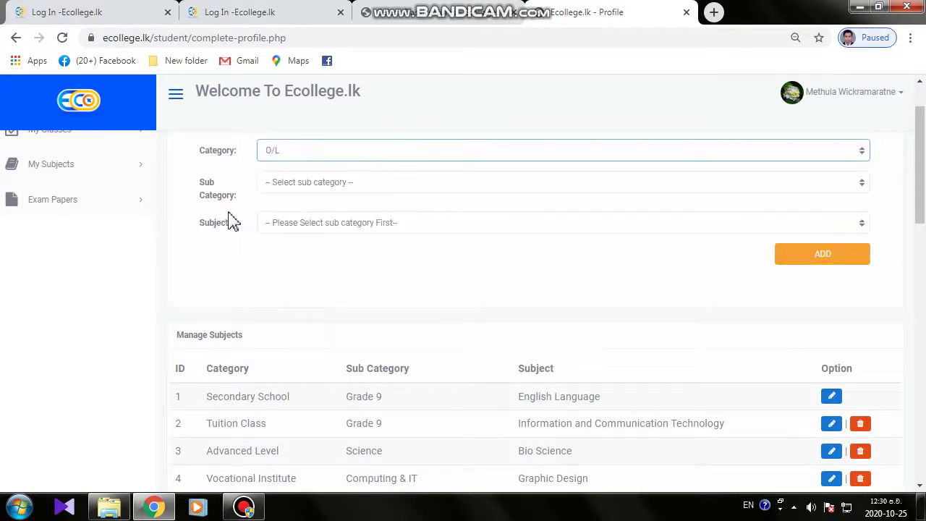
pyautogui.click(297, 192)
pyautogui.click(300, 209)
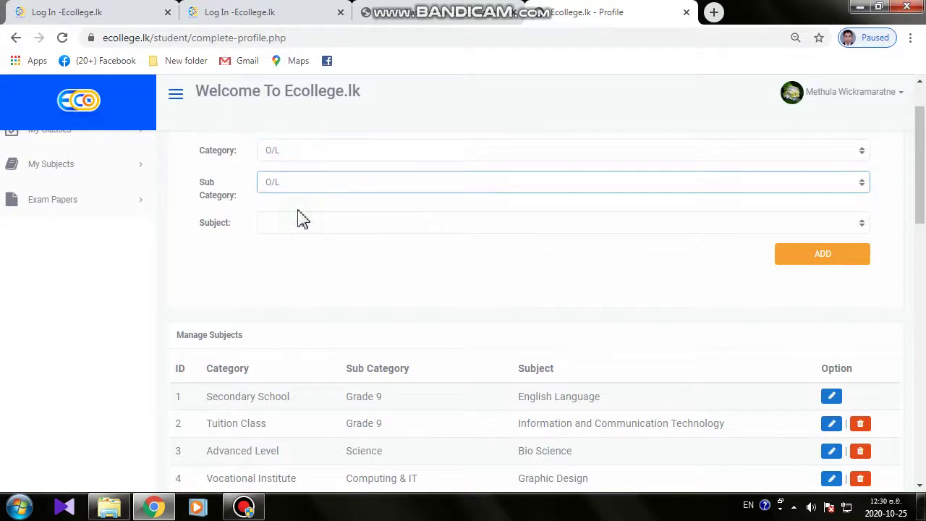
pyautogui.click(293, 224)
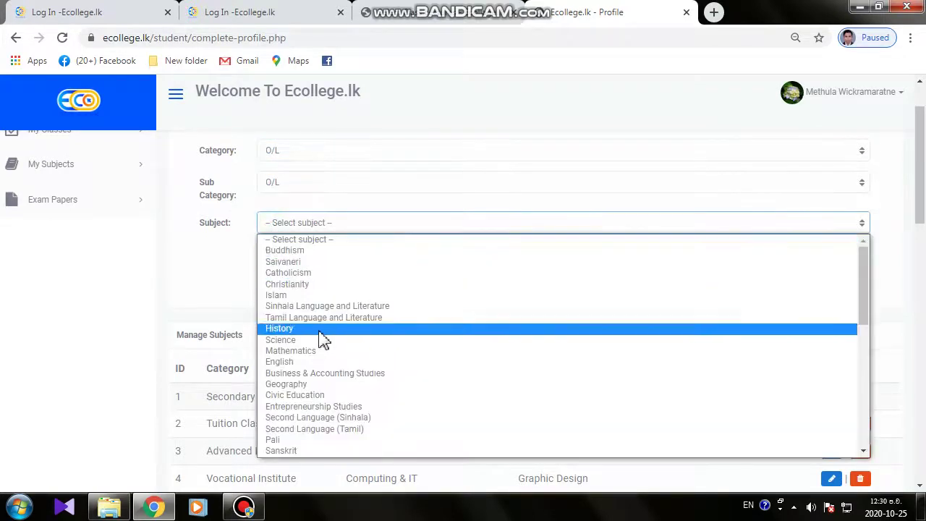
pyautogui.click(323, 374)
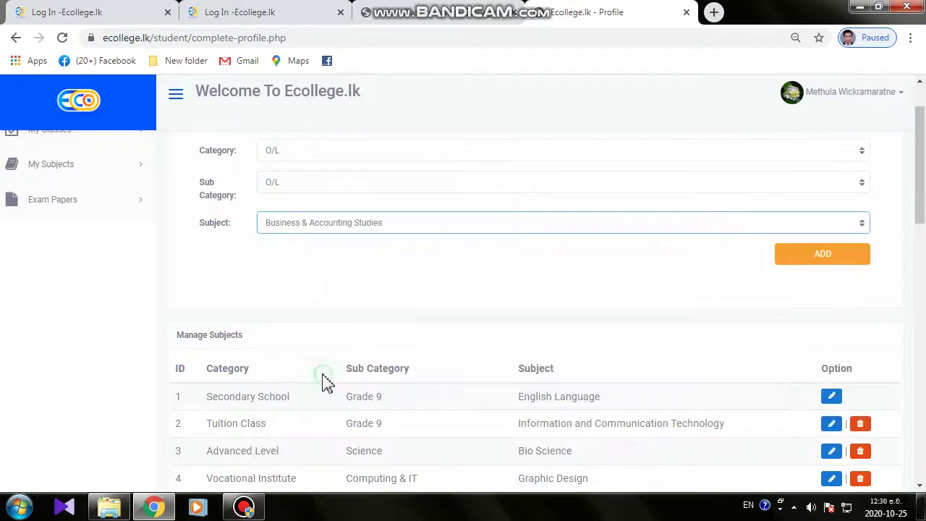
pyautogui.click(805, 271)
pyautogui.scroll(-12, 703, 306)
pyautogui.scroll(-1, 365, 426)
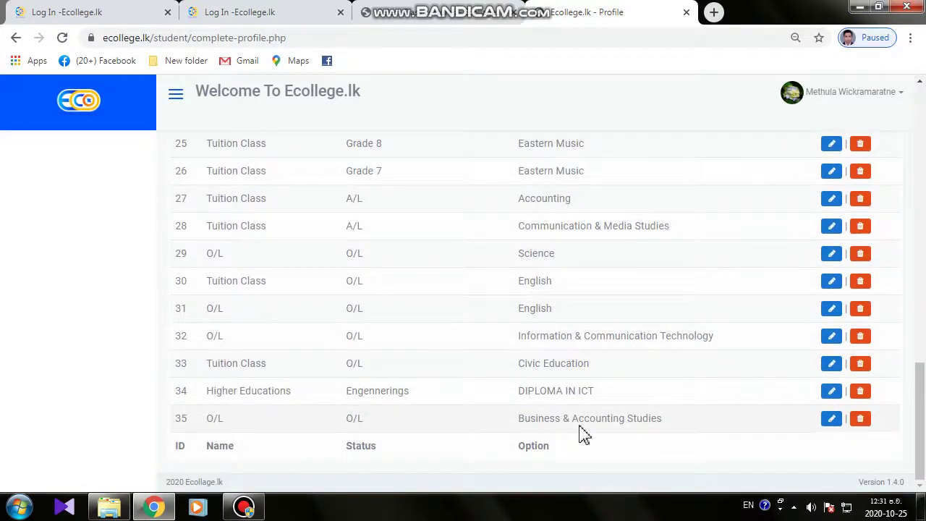
# Step: Choose category Tuition Class, sub category A/L and subject Business Studies, and check the end of the Manage Subjects list
pyautogui.scroll(15, 585, 433)
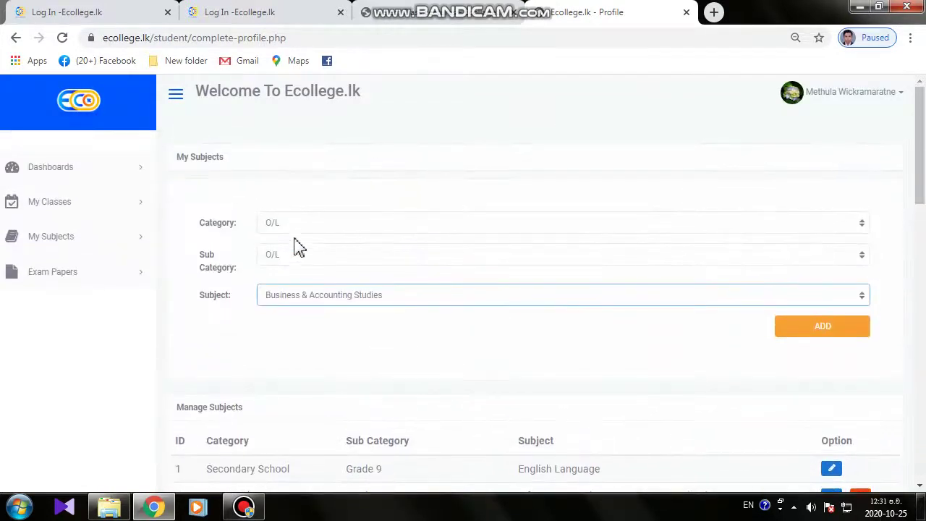
pyautogui.click(302, 222)
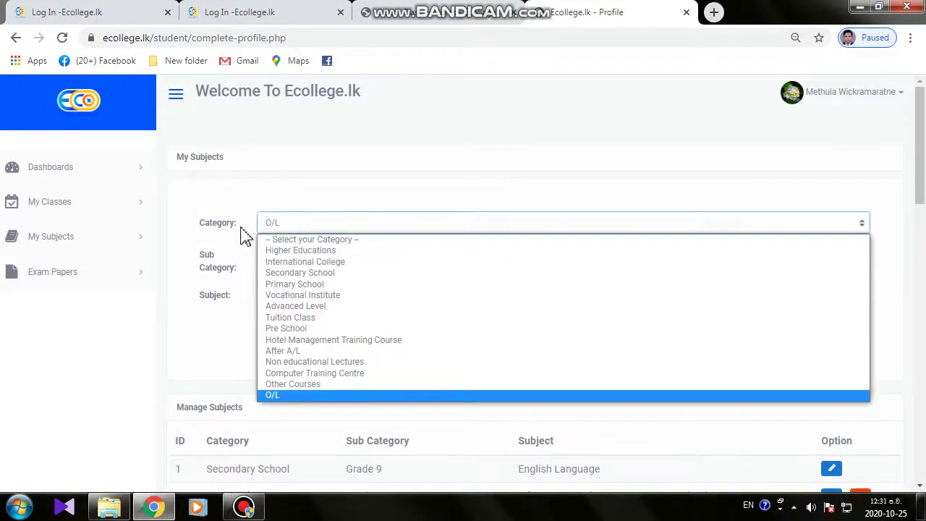
pyautogui.click(290, 318)
pyautogui.click(324, 253)
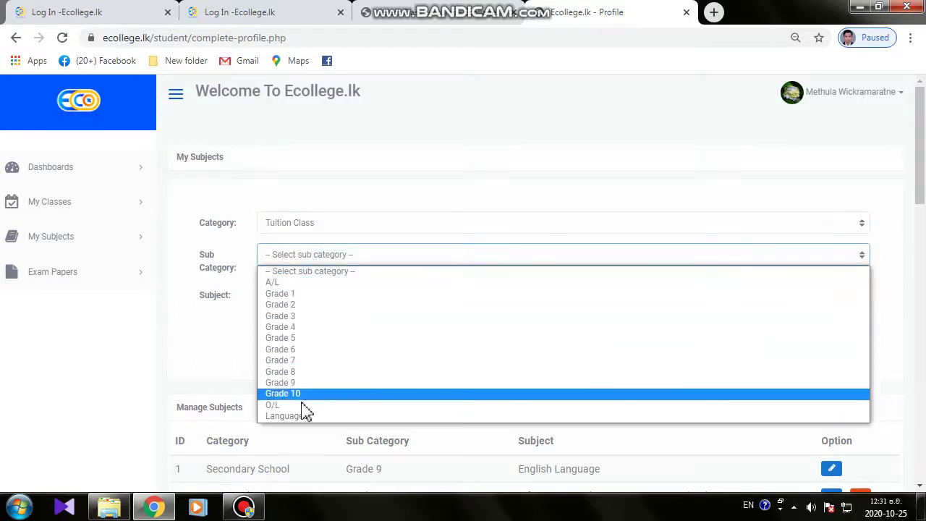
pyautogui.click(308, 282)
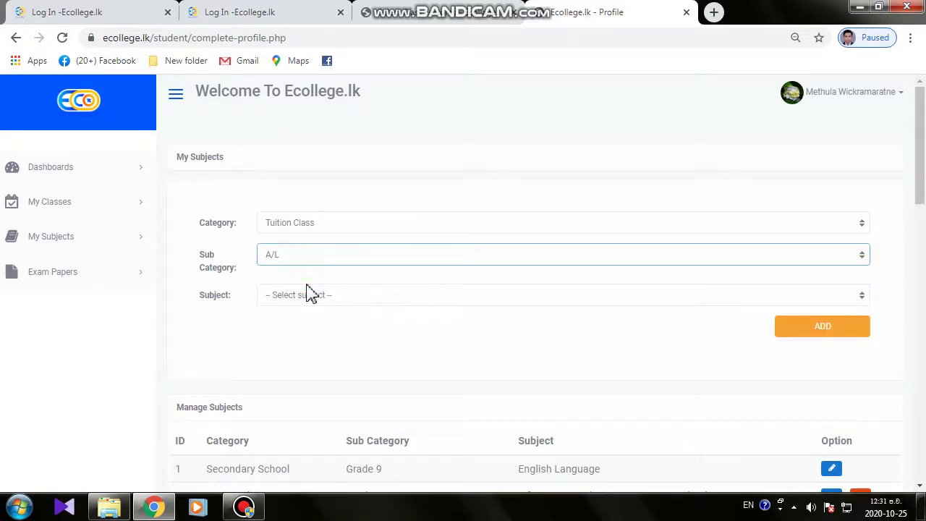
pyautogui.click(309, 295)
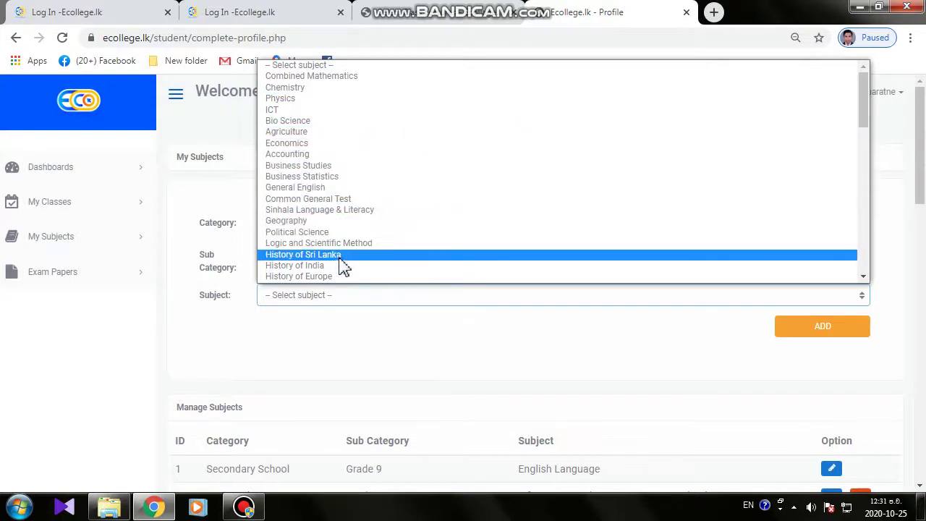
pyautogui.scroll(-6, 342, 123)
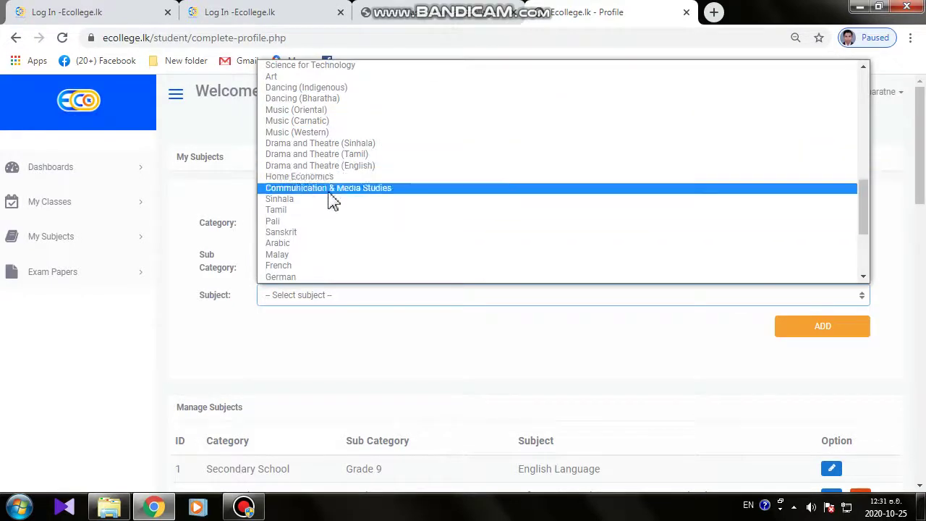
pyautogui.scroll(-4, 329, 145)
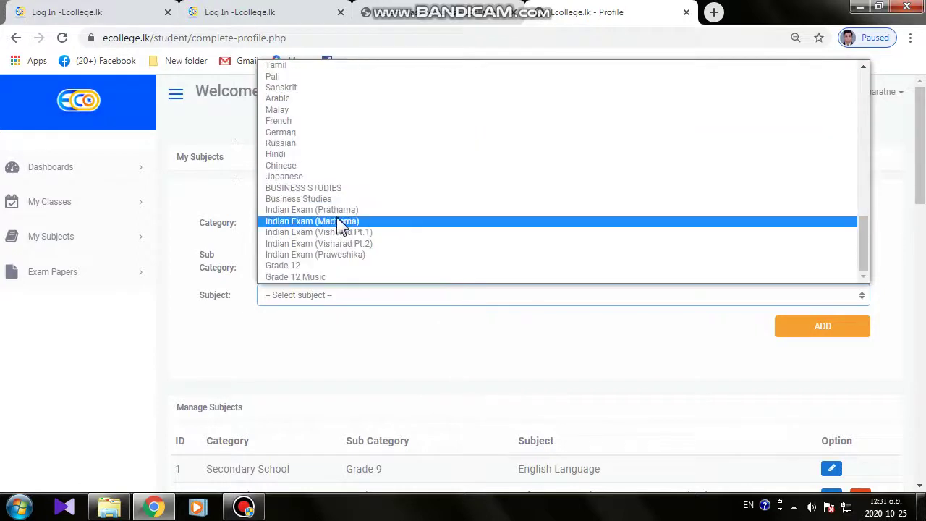
pyautogui.scroll(5, 326, 257)
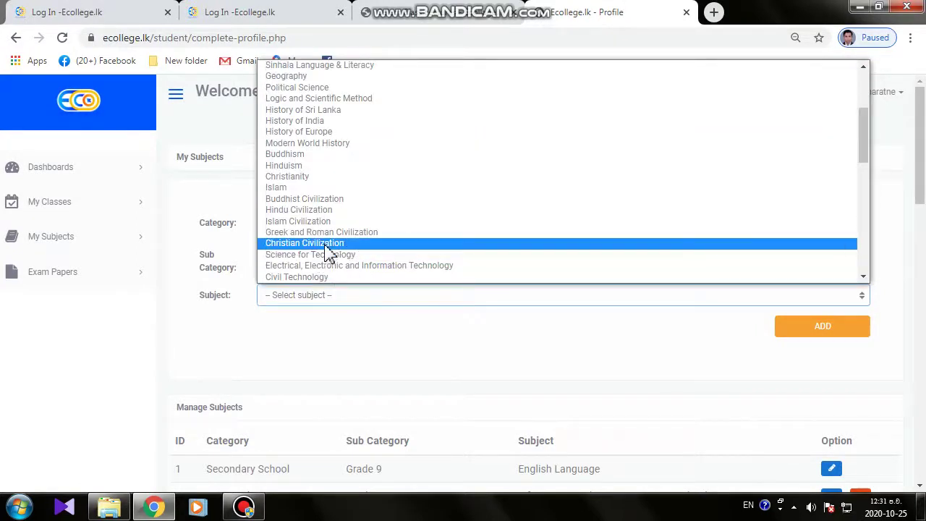
pyautogui.scroll(1, 325, 177)
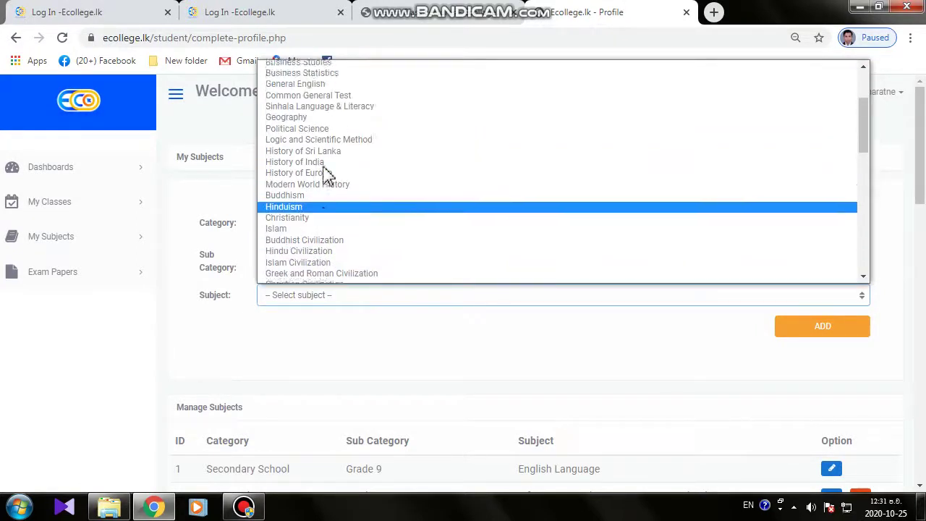
pyautogui.scroll(3, 325, 176)
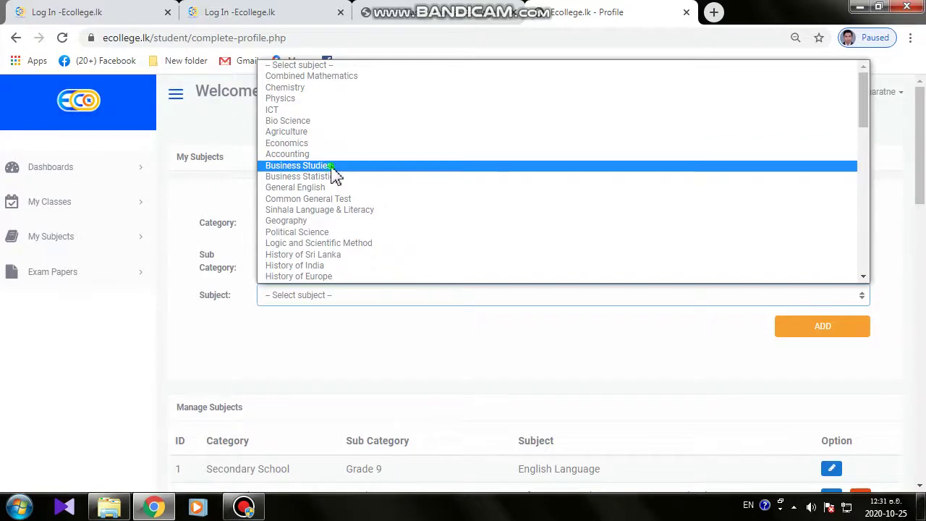
pyautogui.click(335, 170)
pyautogui.scroll(-12, 469, 386)
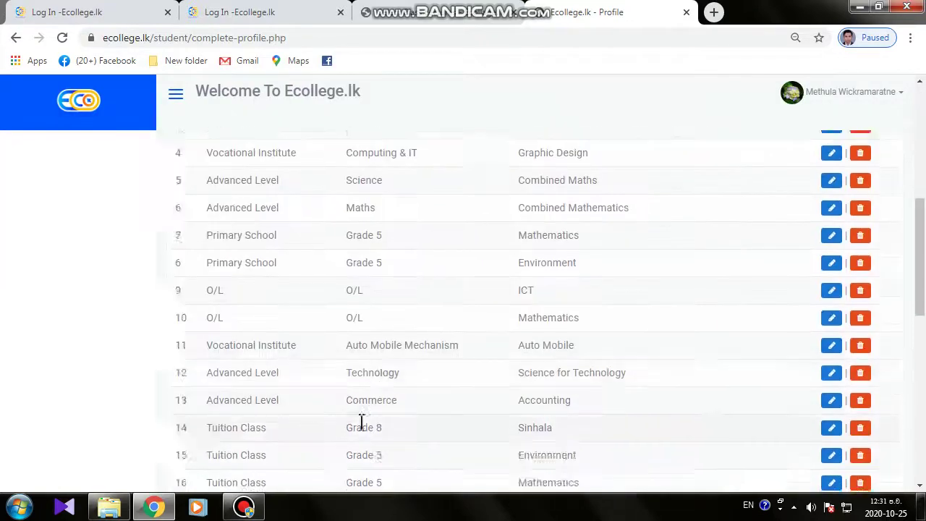
pyautogui.scroll(-2, 329, 410)
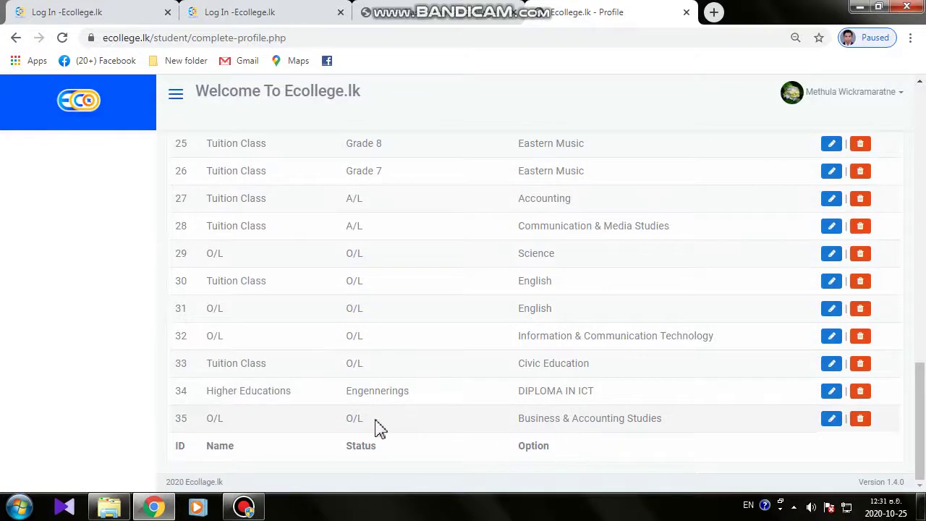
pyautogui.scroll(14, 369, 424)
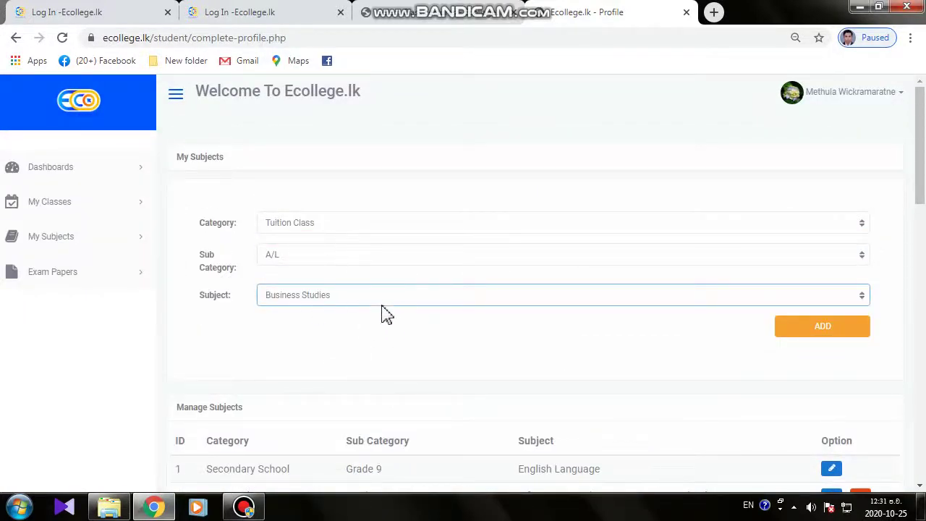
pyautogui.scroll(-14, 347, 378)
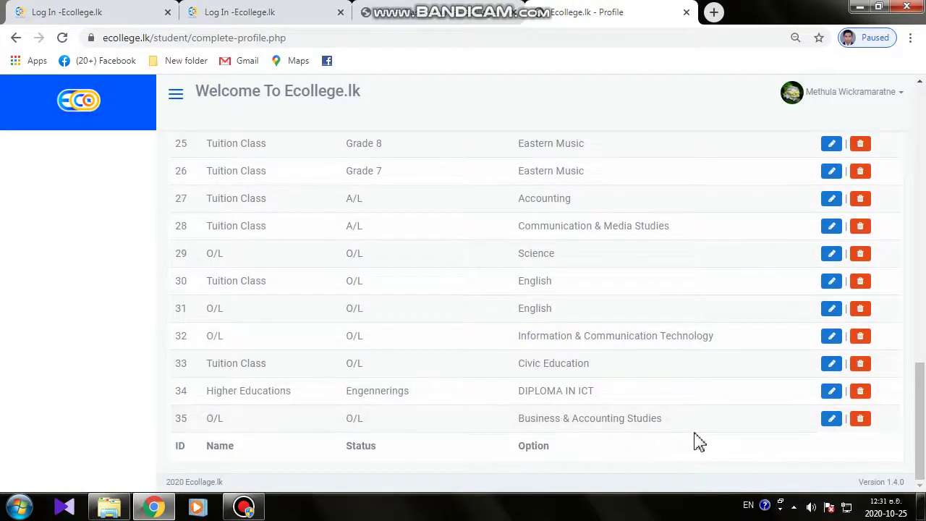
pyautogui.scroll(14, 311, 413)
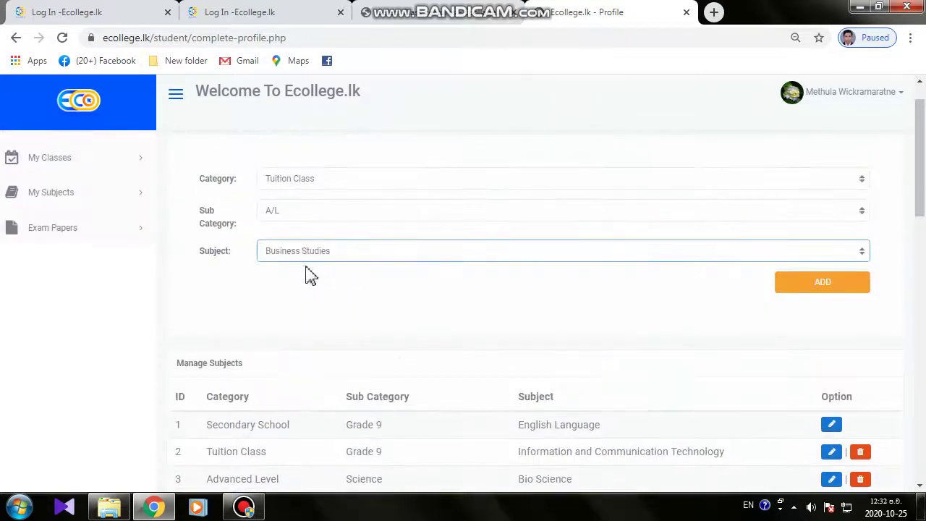
# Step: Add the subject Business Studies with category Advanced Level and sub category Commerce, and check the end of the Manage Subjects list
pyautogui.click(322, 182)
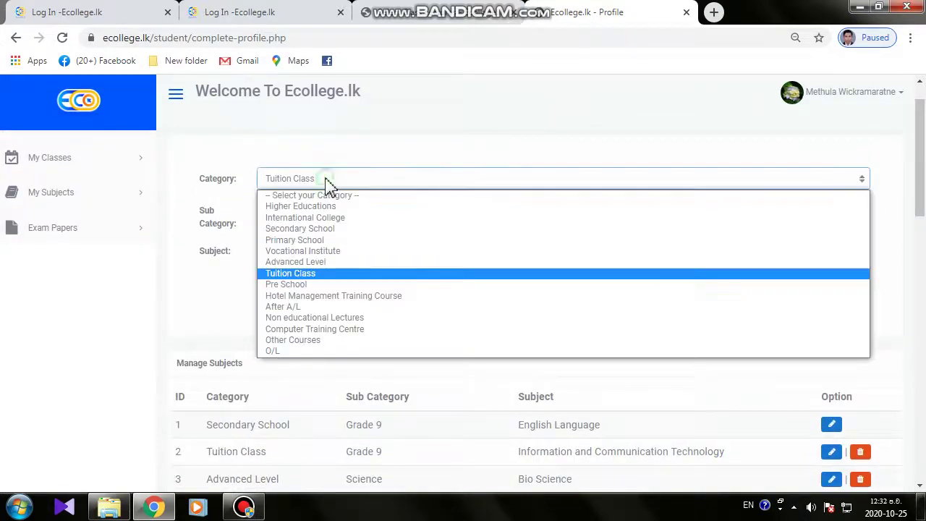
pyautogui.click(329, 264)
pyautogui.click(322, 214)
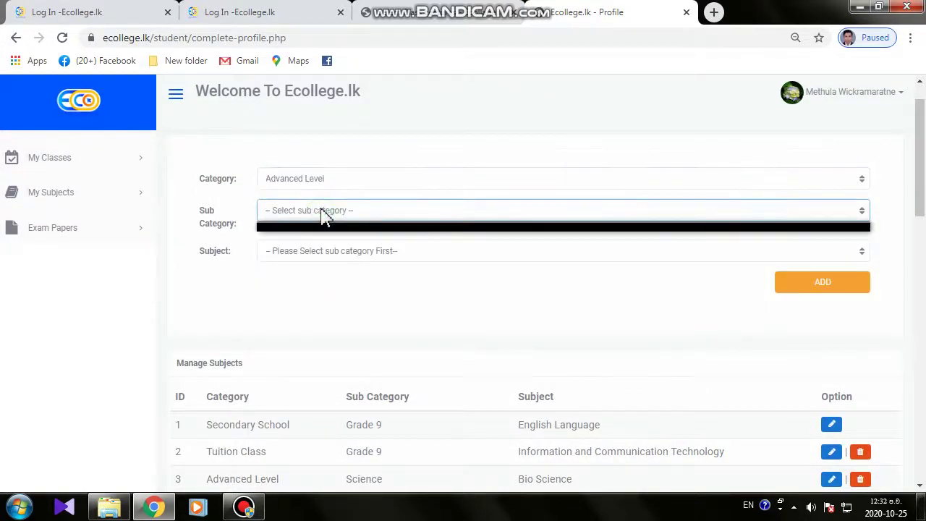
pyautogui.click(314, 184)
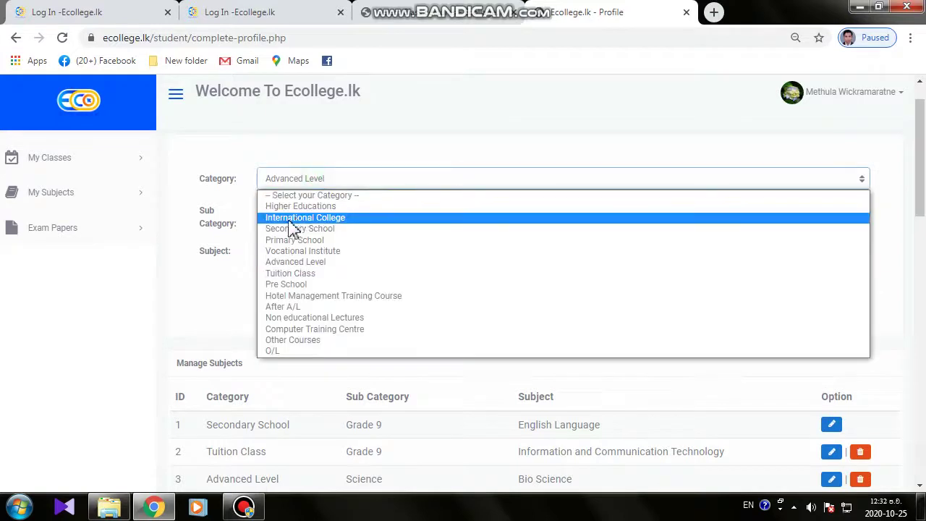
pyautogui.click(239, 219)
pyautogui.click(289, 214)
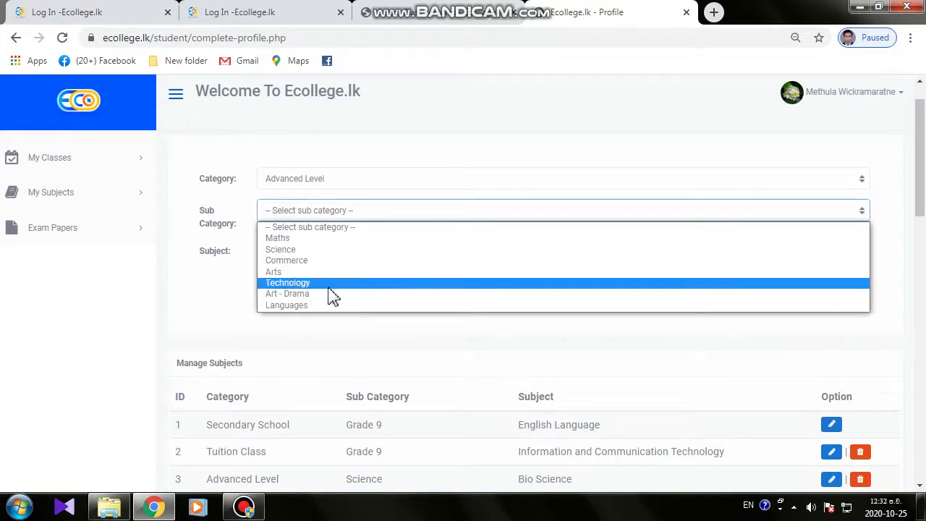
pyautogui.click(319, 262)
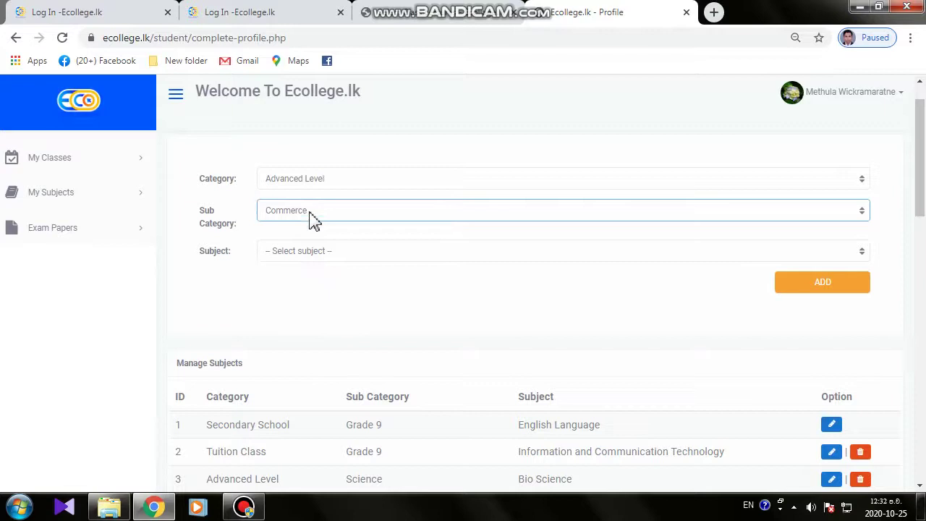
pyautogui.click(333, 254)
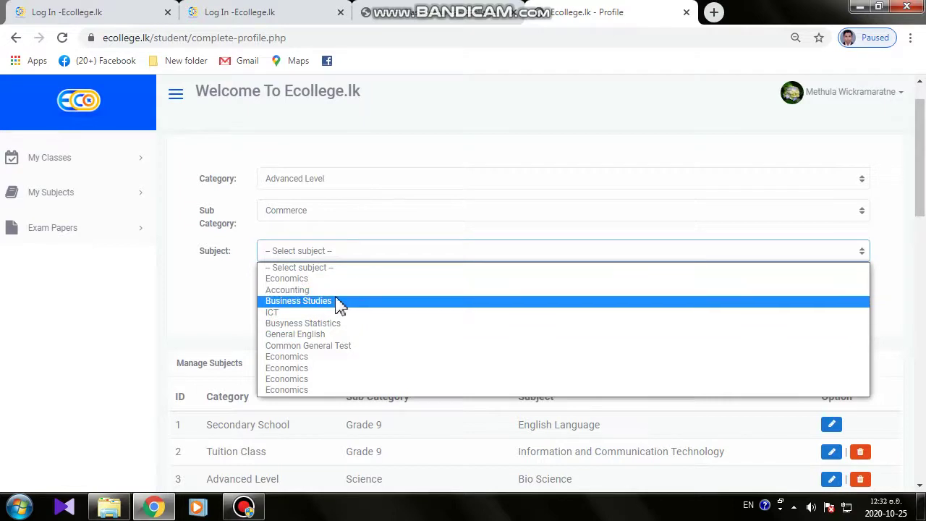
pyautogui.click(320, 302)
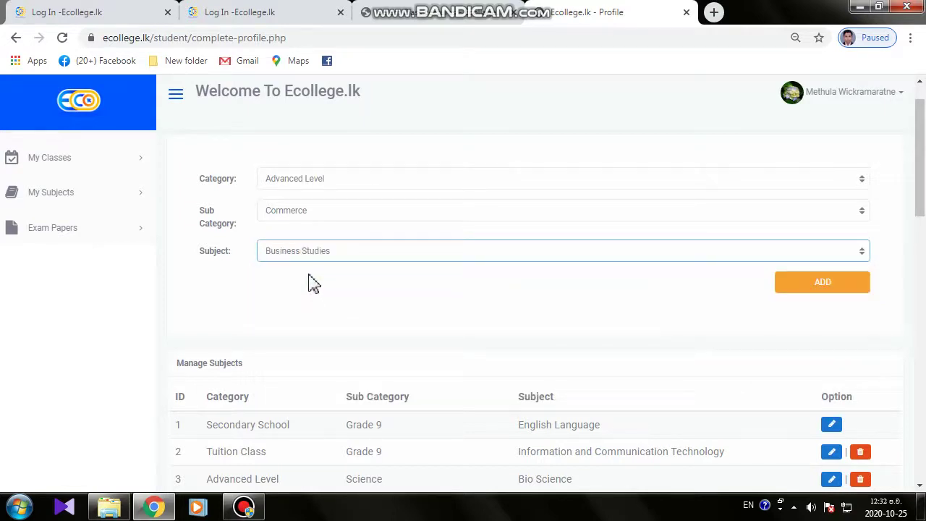
pyautogui.click(838, 295)
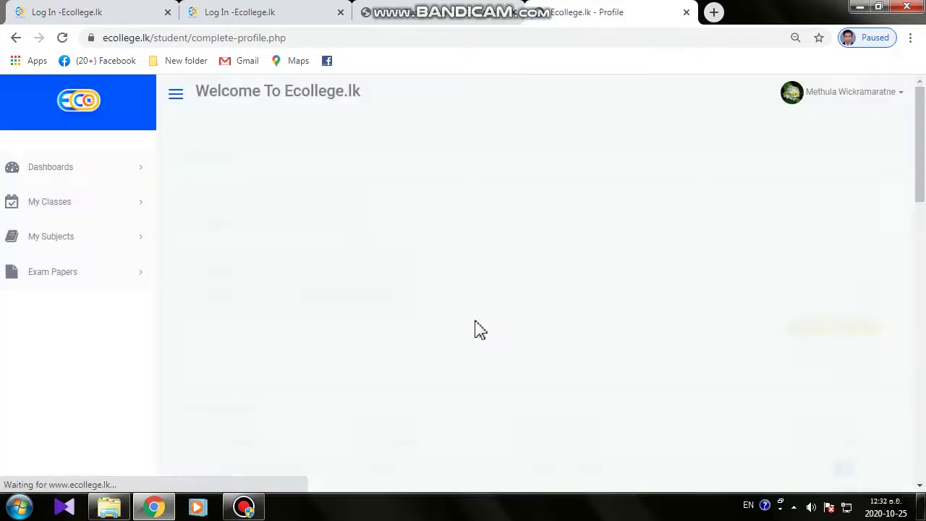
pyautogui.scroll(-9, 463, 347)
pyautogui.scroll(-5, 369, 470)
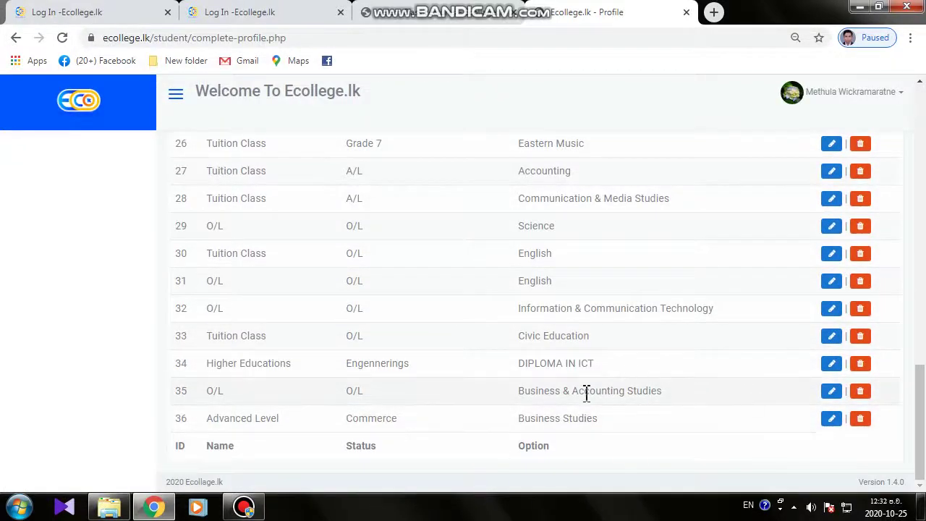
# Step: From the class selection page, open the Business & Accounting Studies lecturers and select the last lecturer's Institute Of Management Studies revision class
pyautogui.scroll(14, 384, 403)
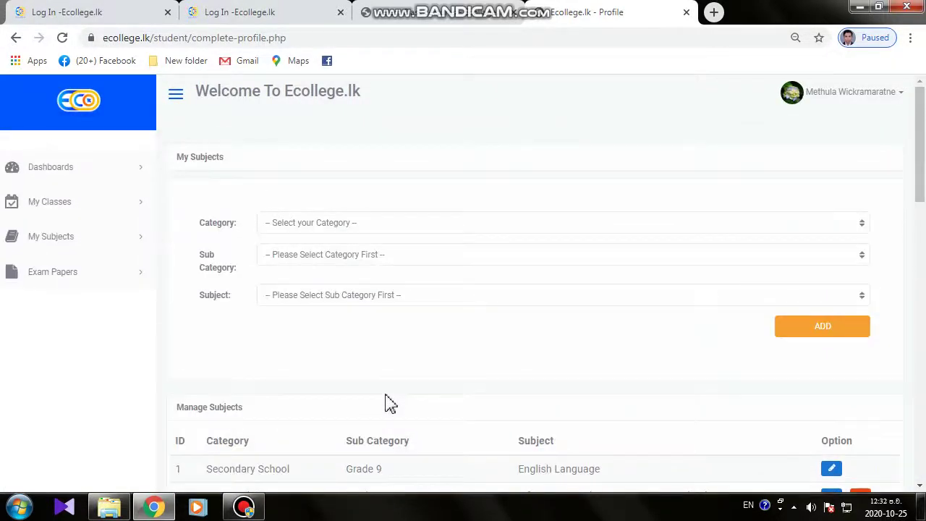
pyautogui.click(66, 210)
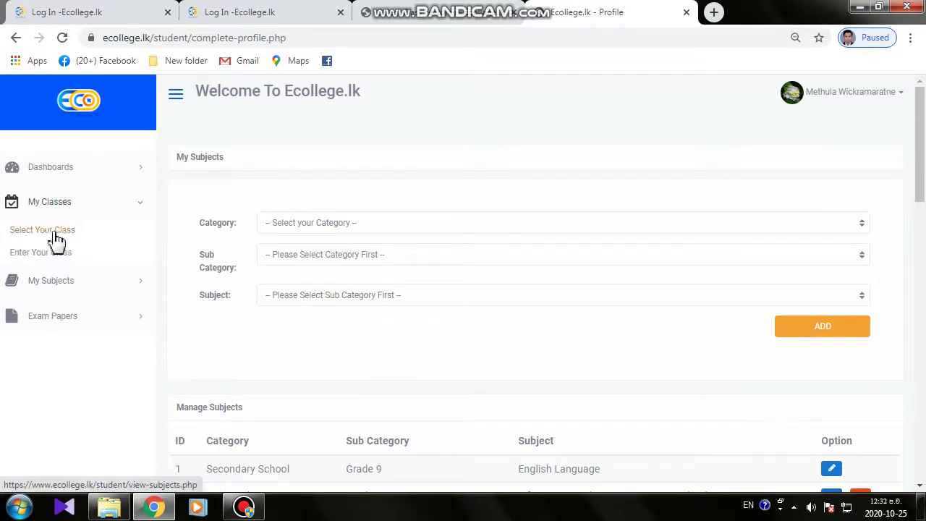
pyautogui.click(55, 231)
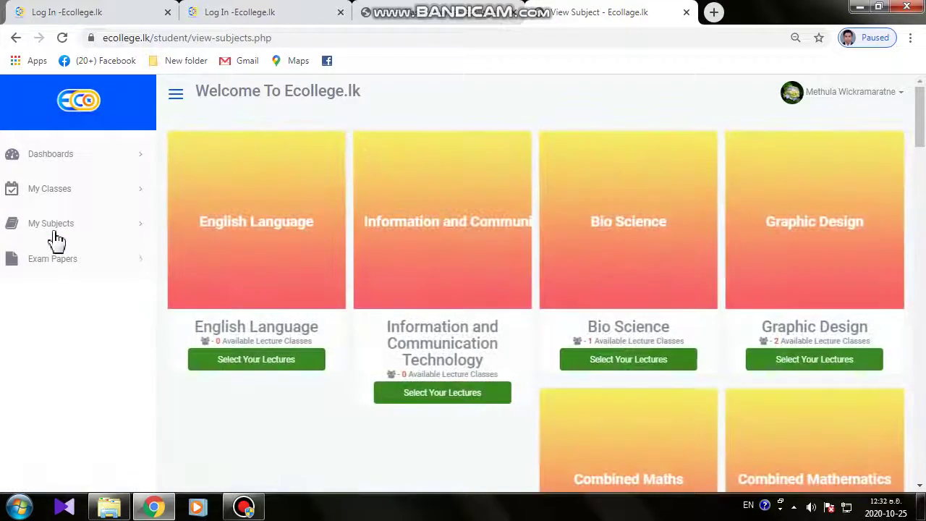
pyautogui.scroll(-3, 687, 311)
pyautogui.scroll(-15, 693, 323)
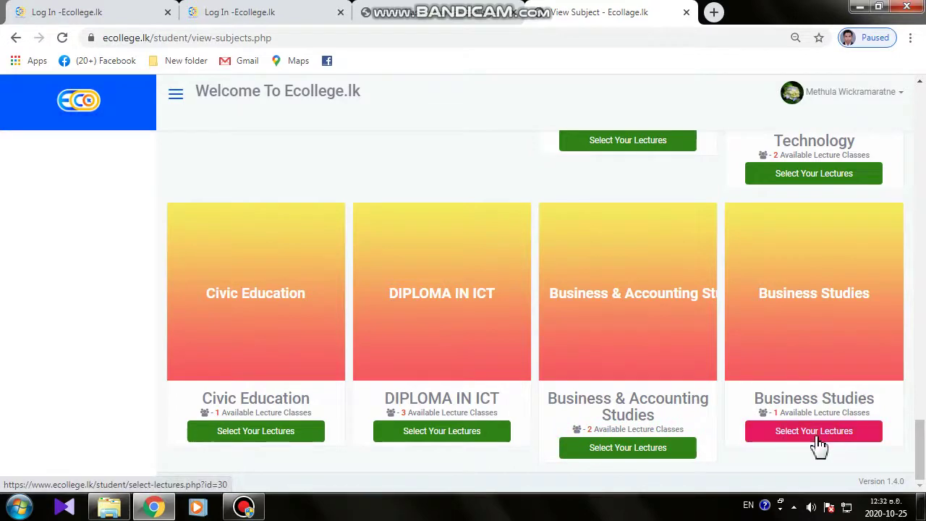
pyautogui.click(611, 450)
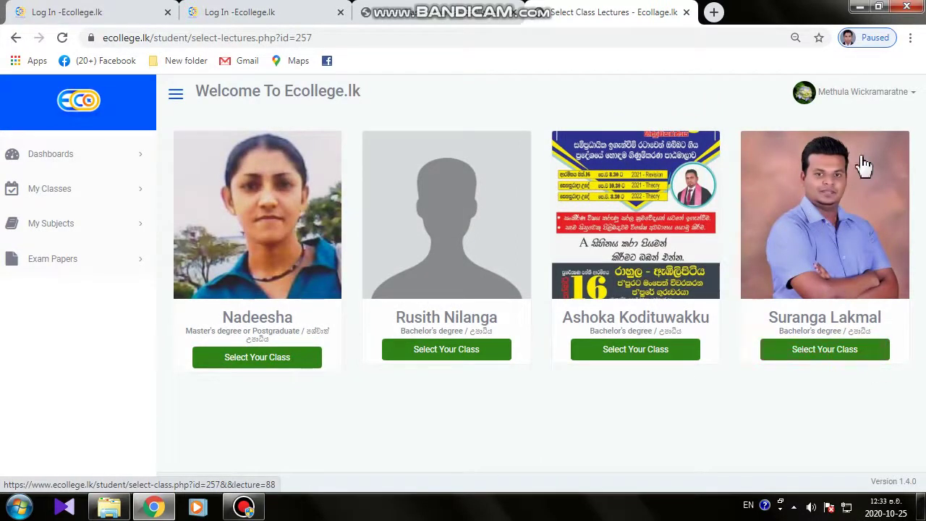
pyautogui.click(865, 350)
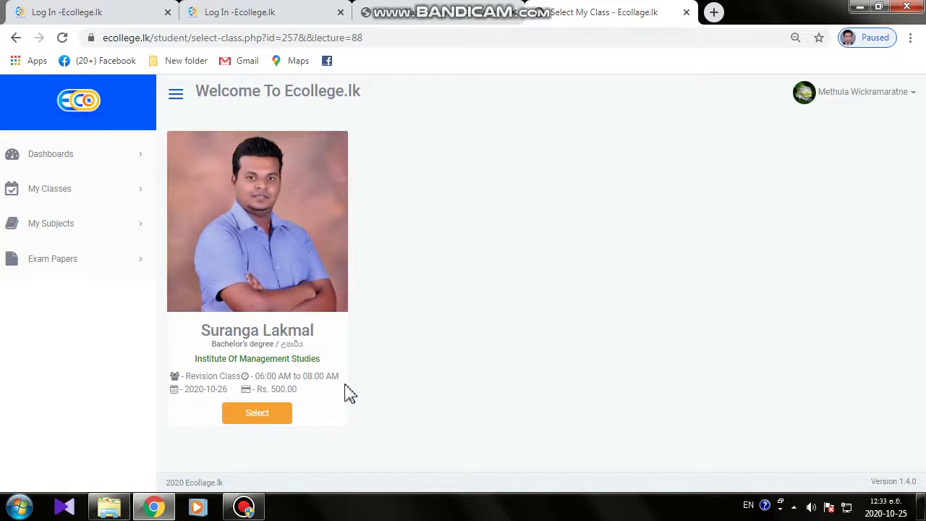
pyautogui.click(274, 416)
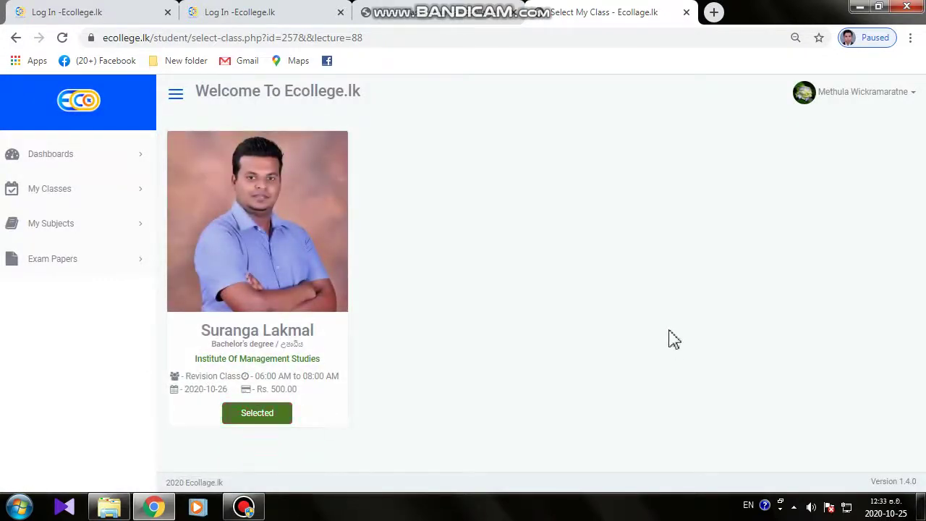
# Step: Open the list of selected classes and enter the Institute Of Management Studies class for Business & Accounting Studies
pyautogui.click(49, 188)
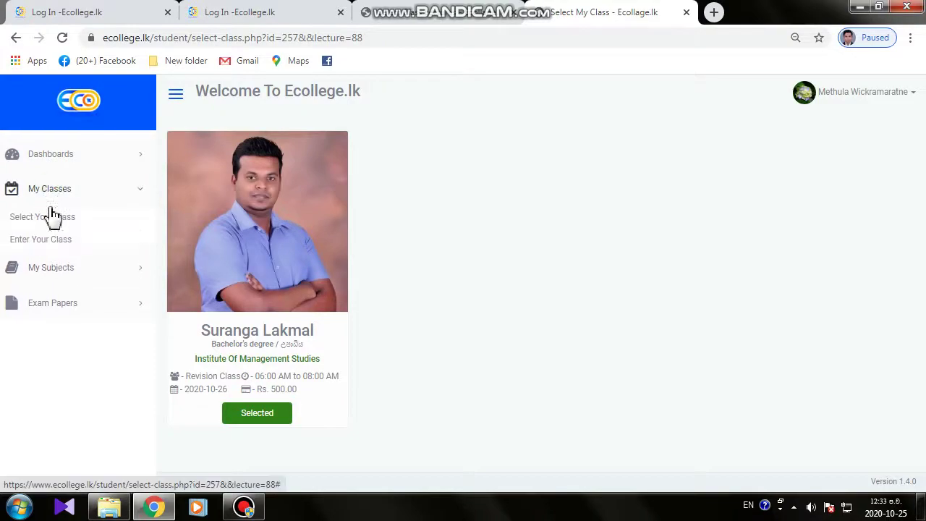
pyautogui.click(43, 243)
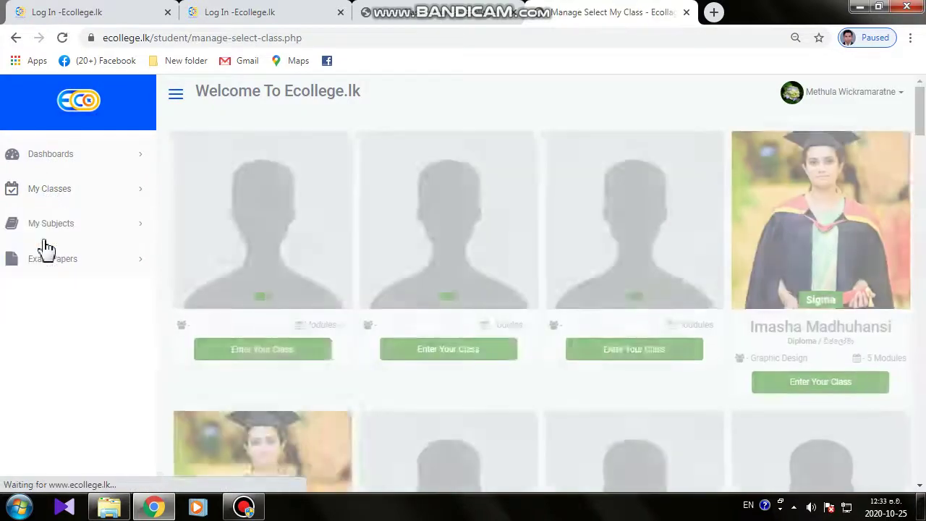
pyautogui.scroll(-15, 661, 352)
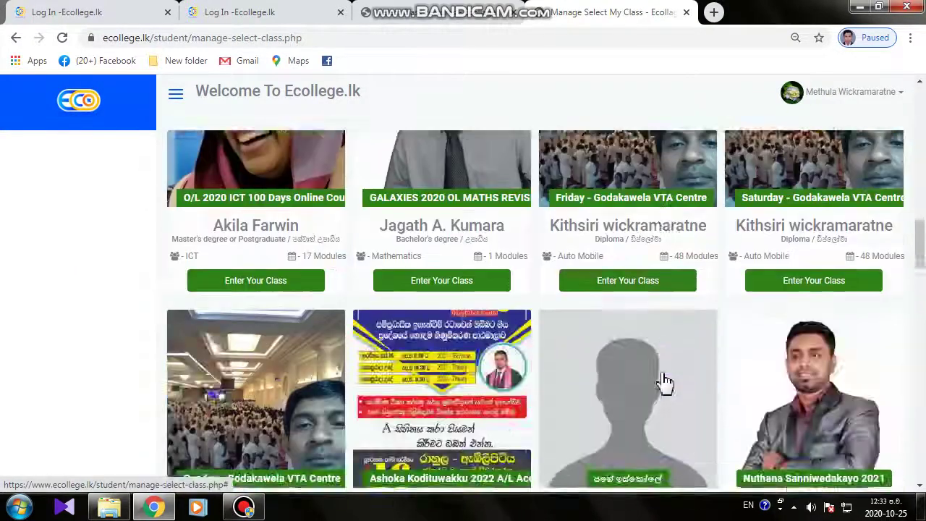
pyautogui.scroll(-10, 664, 398)
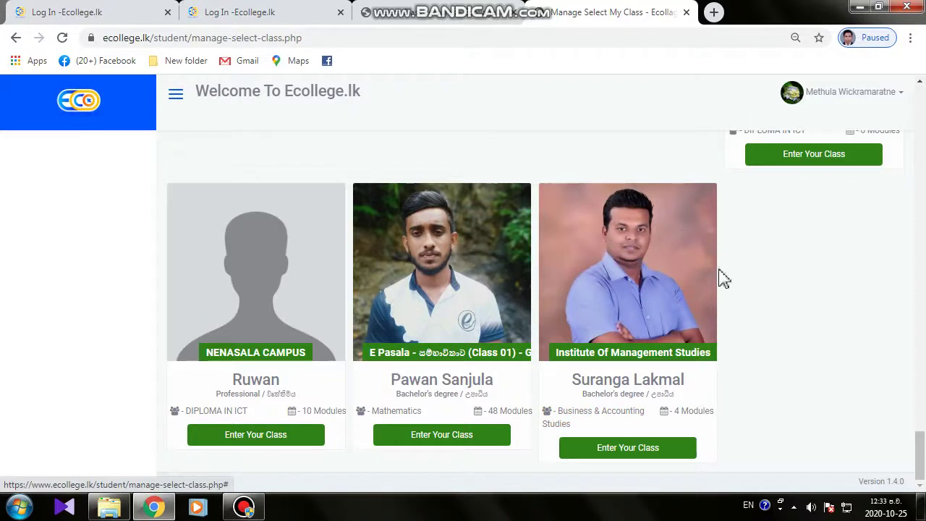
pyautogui.click(649, 449)
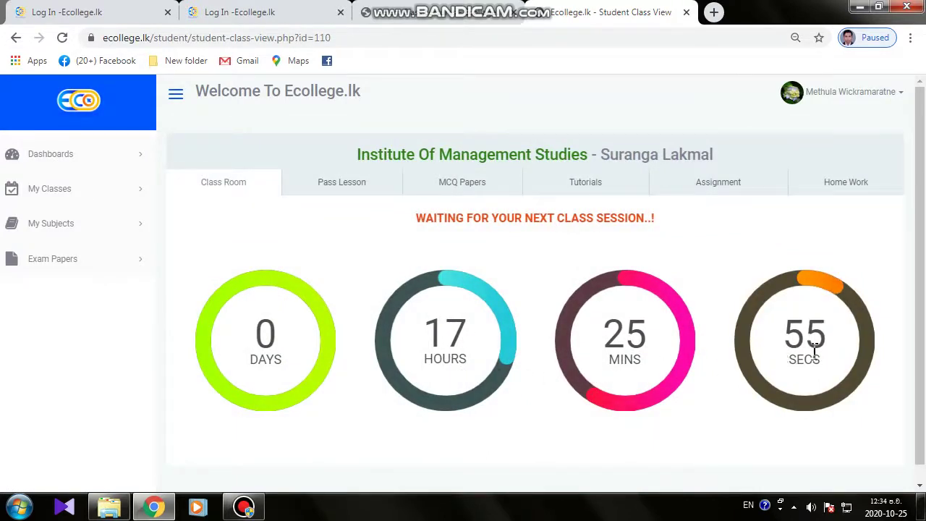
pyautogui.scroll(-1, 547, 426)
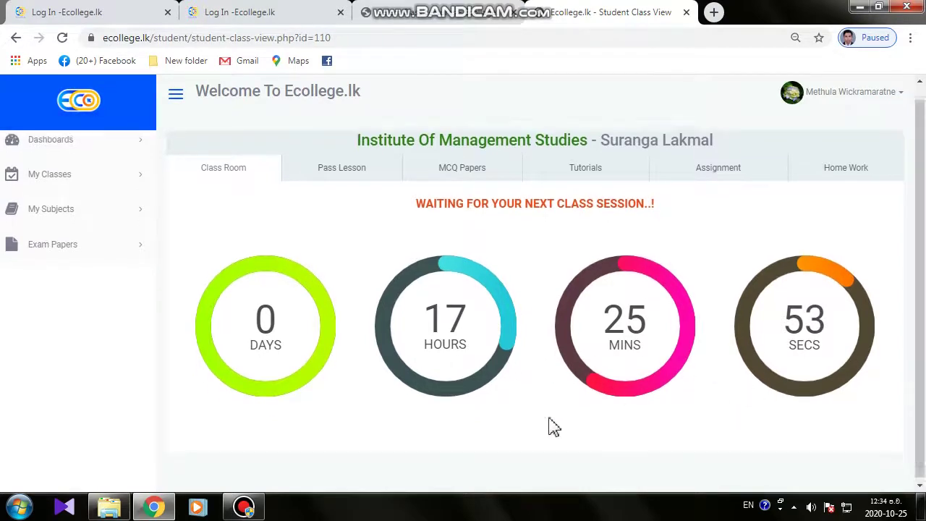